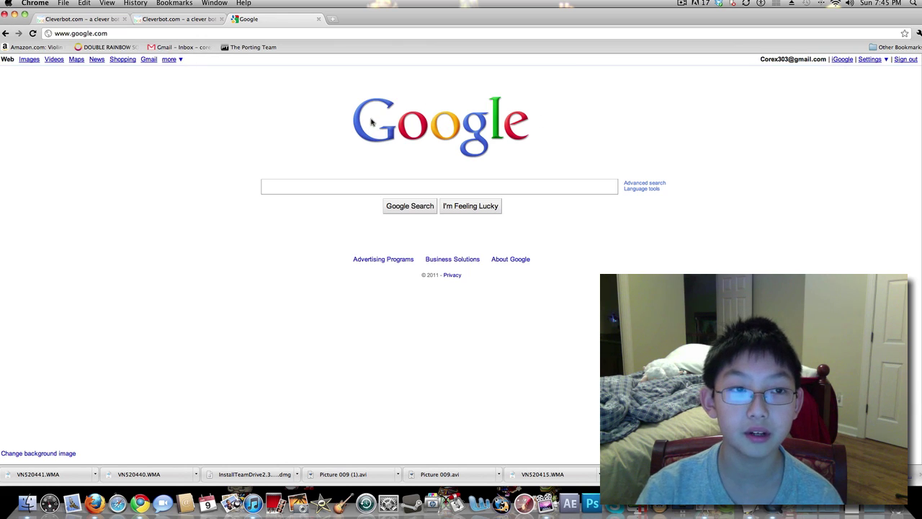
Step: Switch between Chrome's Cleverbot and Google tabs and the Firefox window, ending in Firefox
left_click(200, 20)
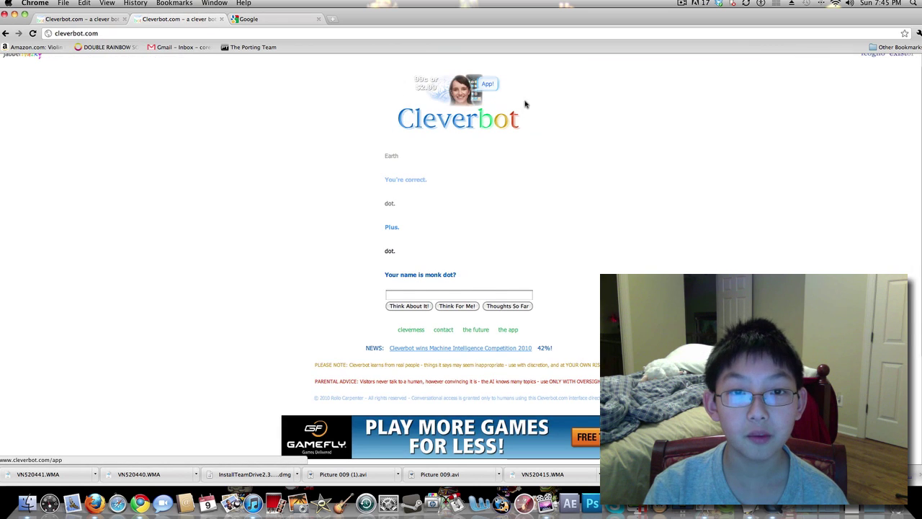
left_click(260, 20)
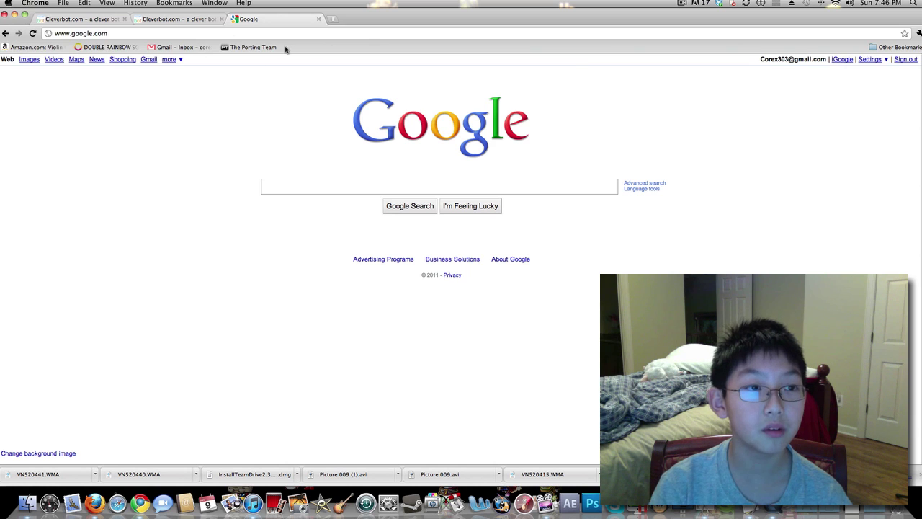
left_click(94, 503)
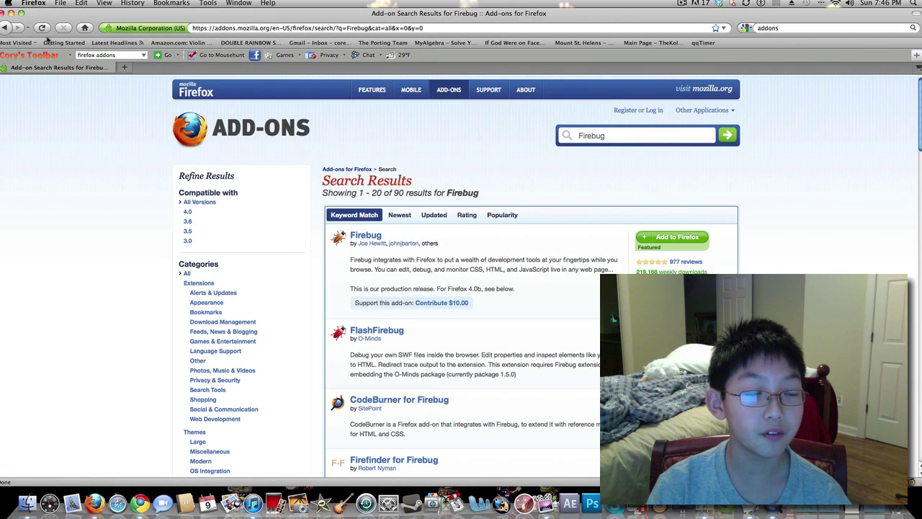
left_click(140, 503)
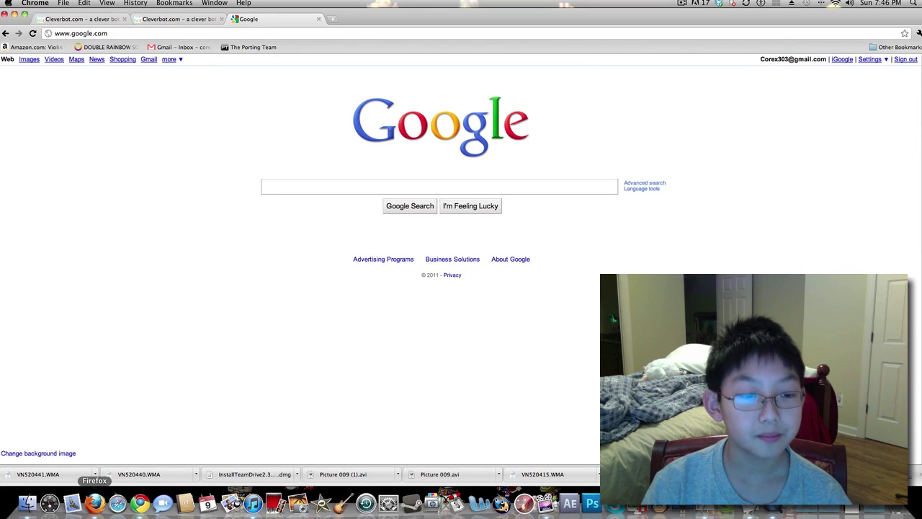
left_click(94, 503)
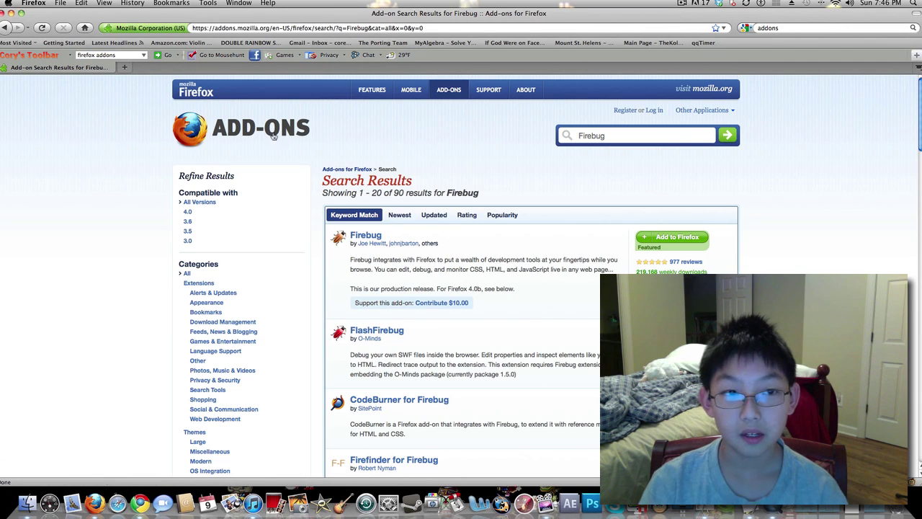
Step: Search the web for 'firefox addons' and open the Add-ons for Firefox result
left_click(815, 28)
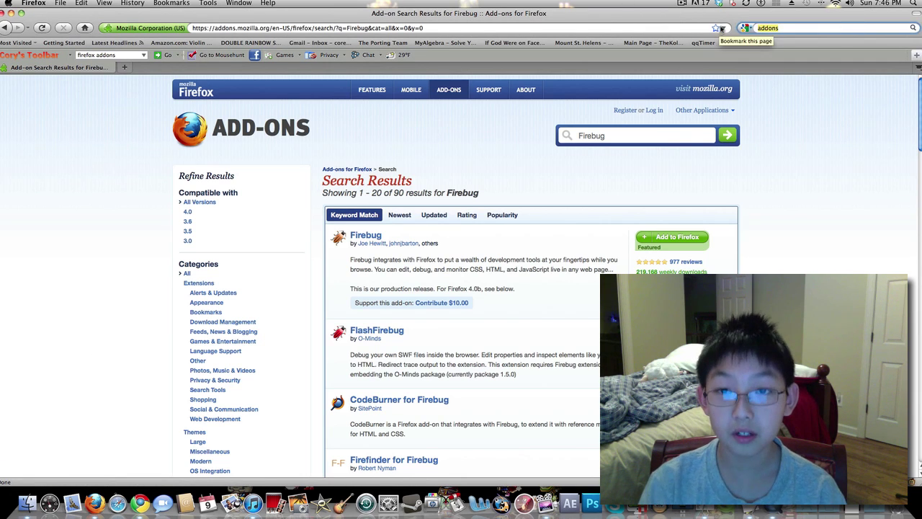
left_click(649, 28)
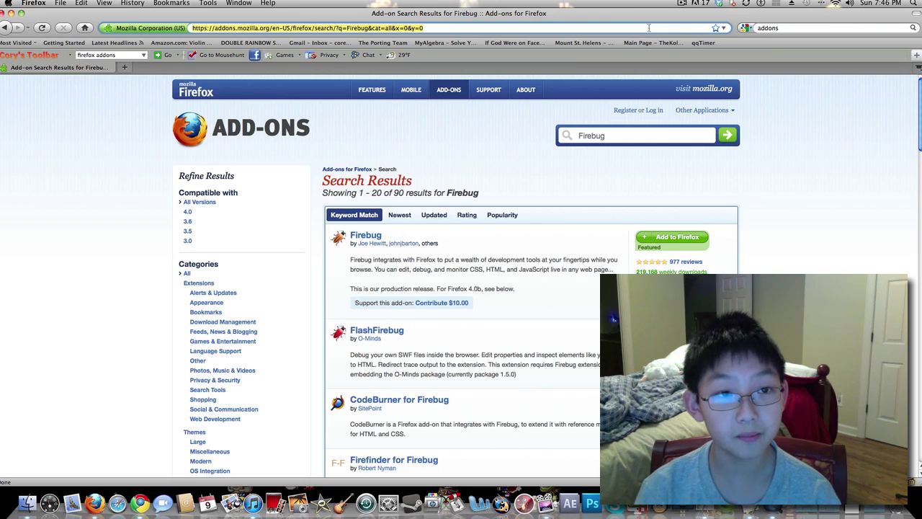
type("firefox add")
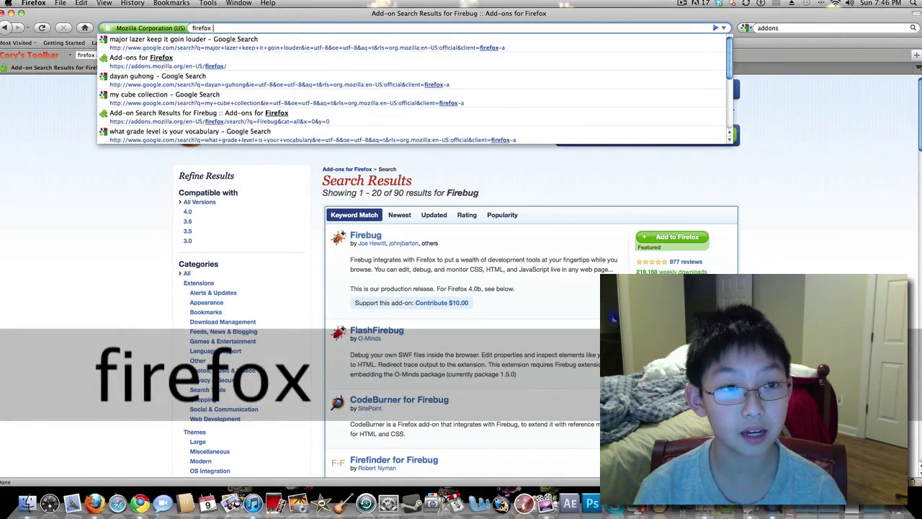
type("ons")
key("Return")
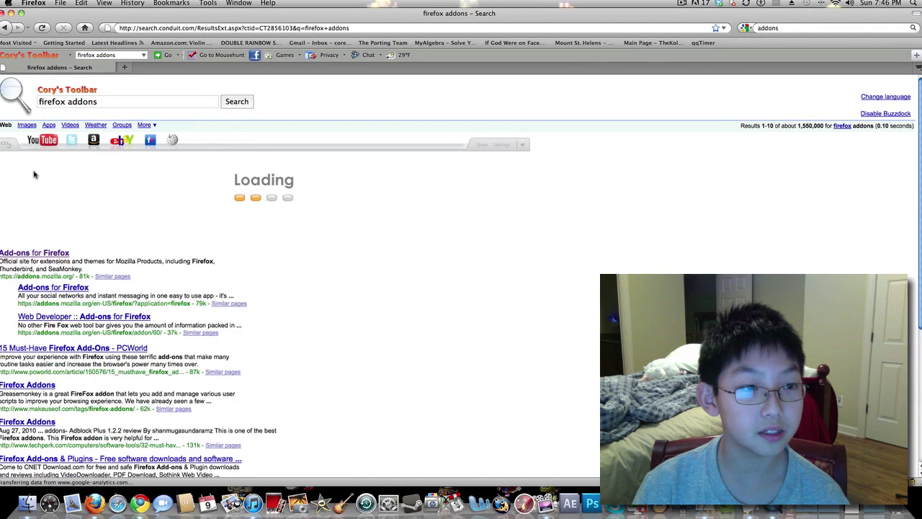
left_click(43, 253)
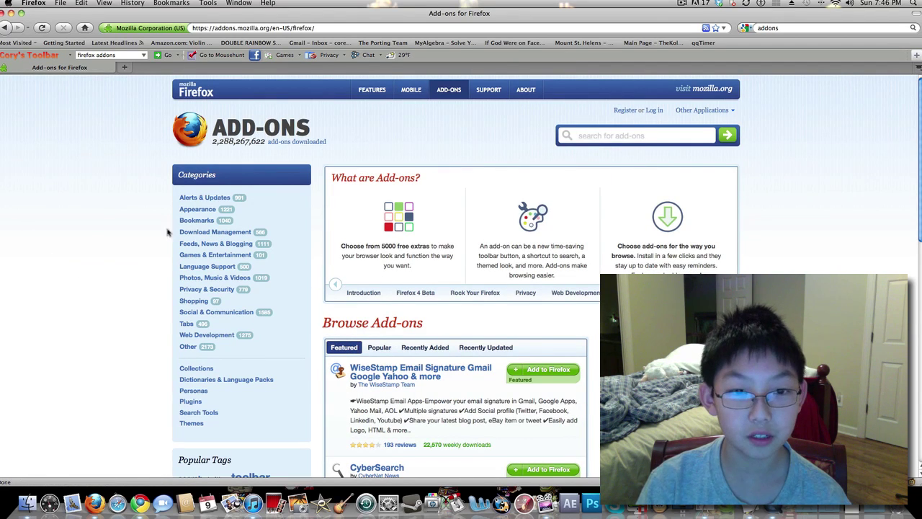
Step: Search the Firefox add-ons site for 'Firebug'
left_click(643, 140)
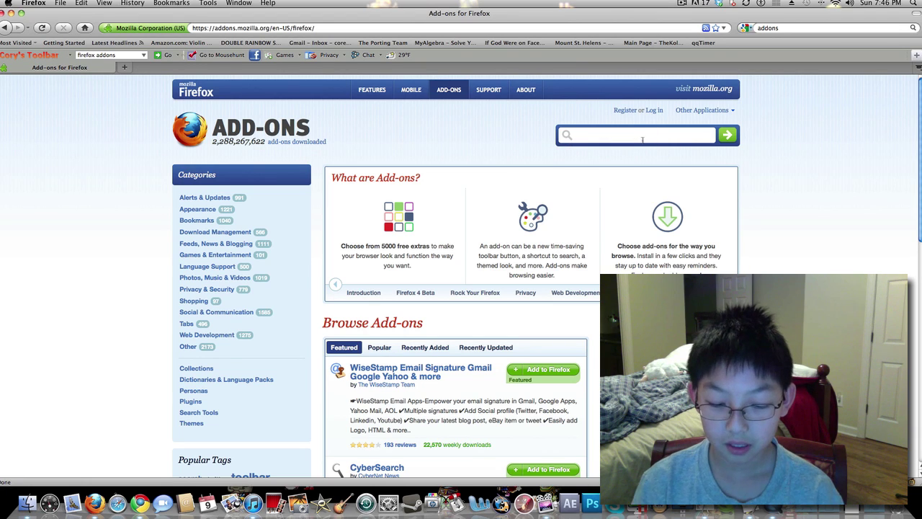
type("Flire")
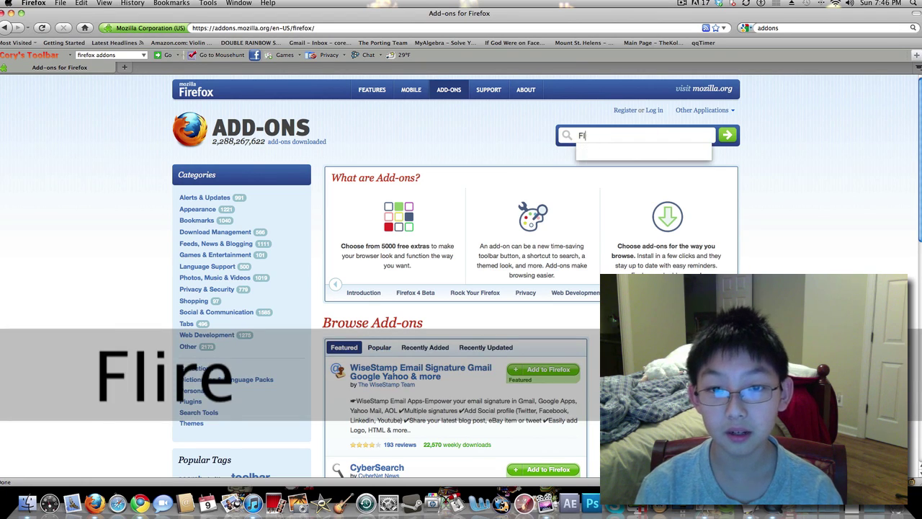
key("BackSpace")
key("BackSpace")
key("BackSpace")
key("BackSpace")
type("irebug")
key("Return")
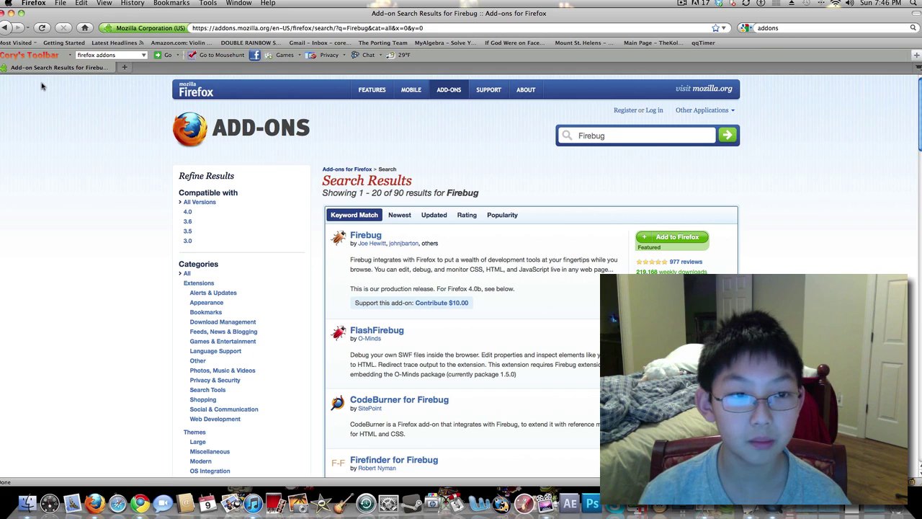
Step: Open and dismiss a context menu in Firefox, then bring Chrome back to the front
right_click(64, 161)
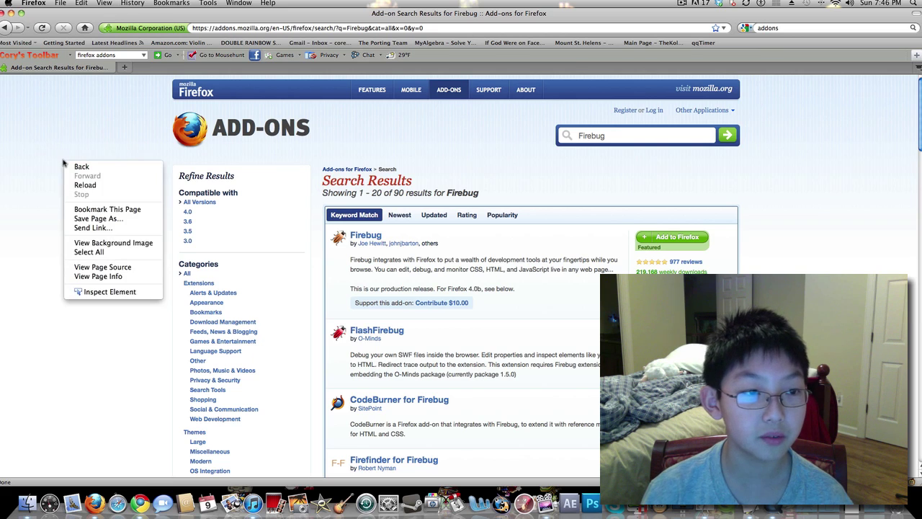
left_click(95, 322)
mouse_move(12, 13)
left_click(459, 180)
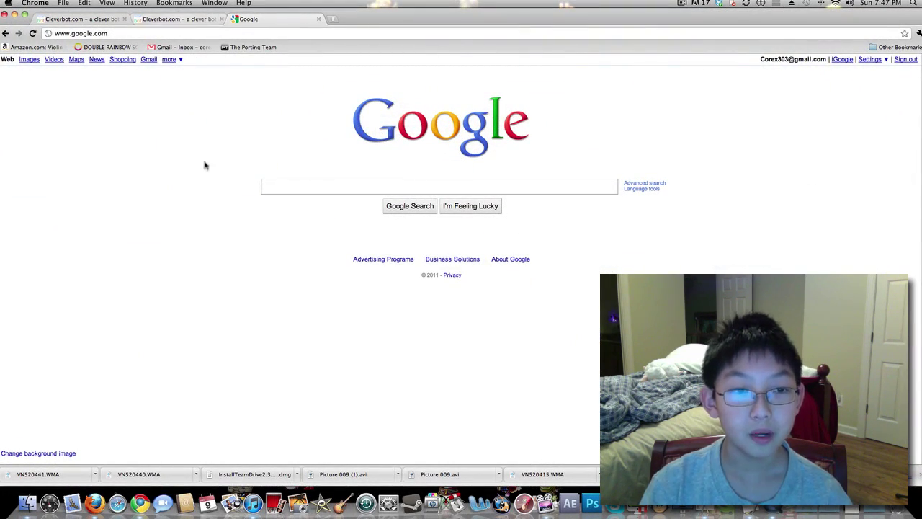
Step: Open and close the Google homepage inspector, then bring up the Cleverbot app image's context menu
right_click(106, 167)
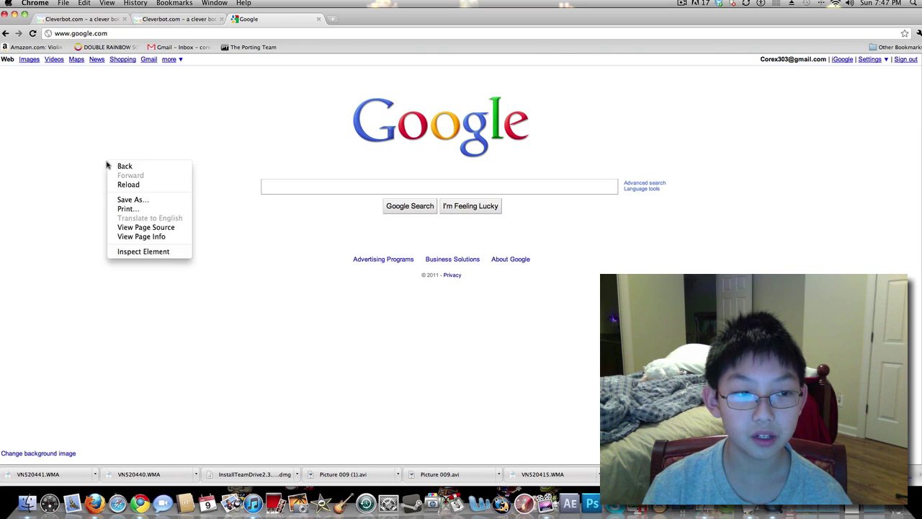
left_click(153, 251)
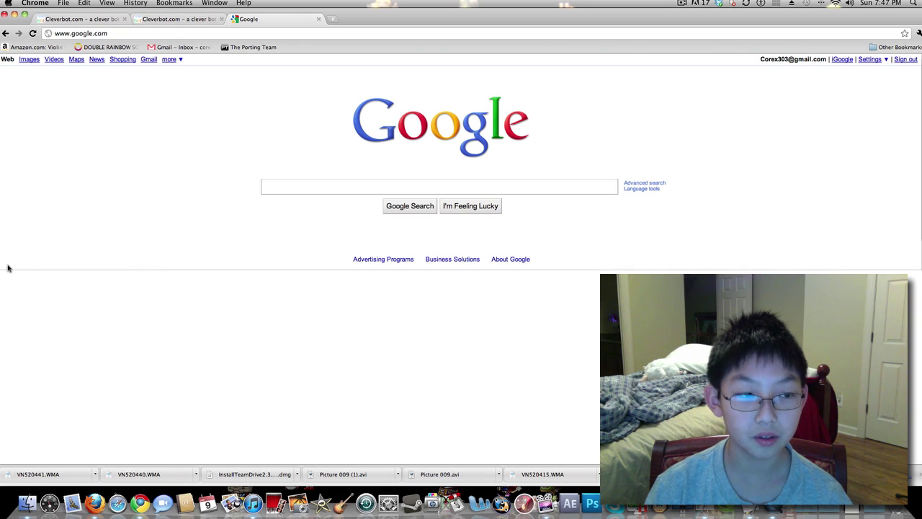
key("super+alt+i")
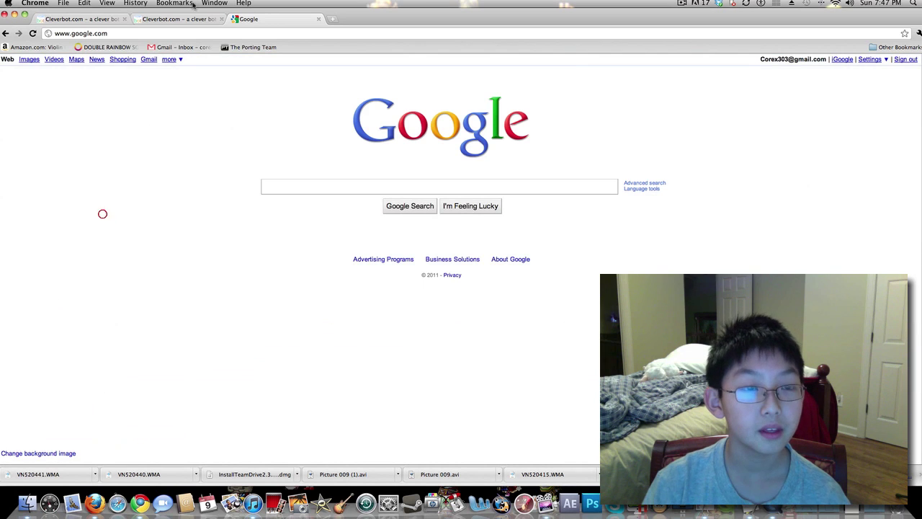
left_click(186, 19)
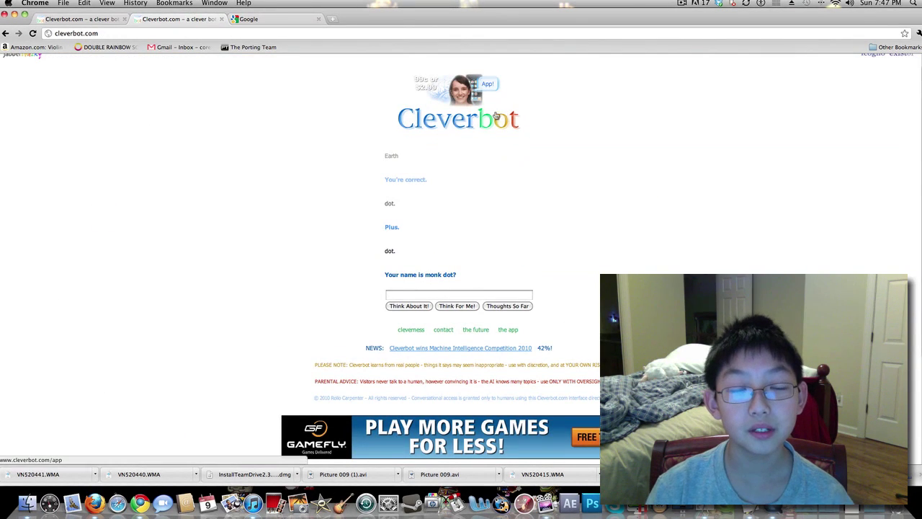
right_click(468, 105)
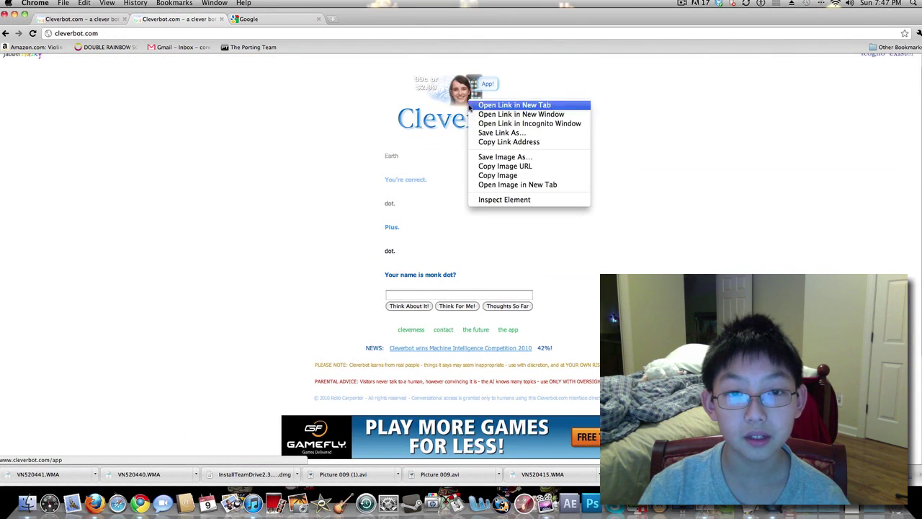
Step: Copy the Cleverbot image URL, then inspect the Google logo's img element on the homepage
left_click(512, 167)
left_click(253, 19)
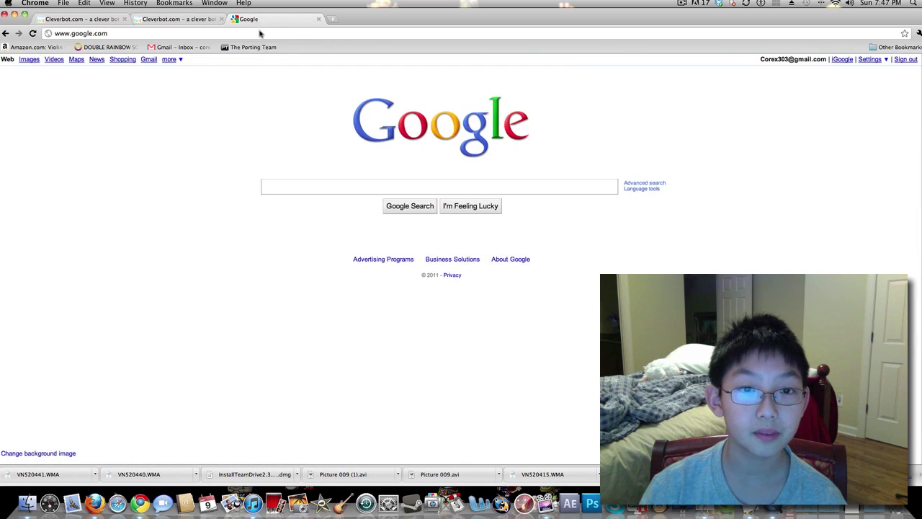
right_click(424, 120)
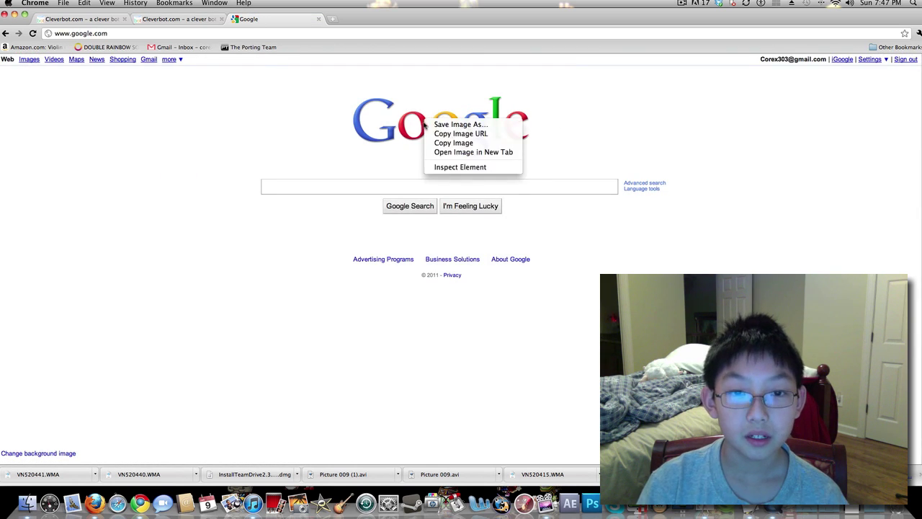
left_click(452, 167)
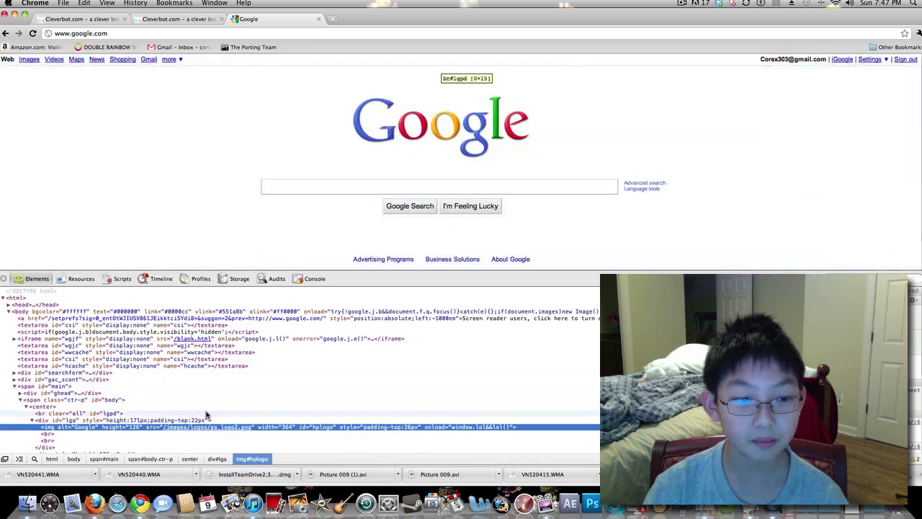
scroll(207, 415, "down", 2)
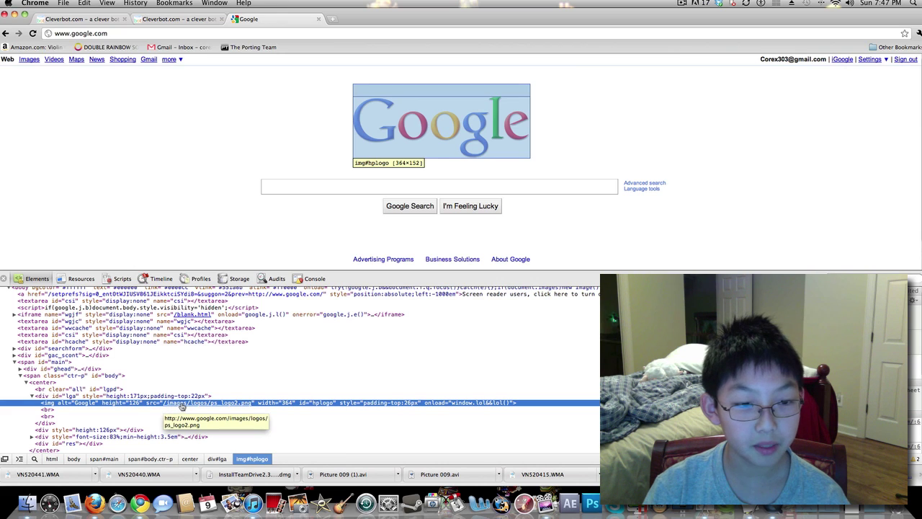
Step: Edit the logo img as HTML, replacing /images/logos/ps_logo2.png with the pasted Cleverbot gif URL
right_click(246, 407)
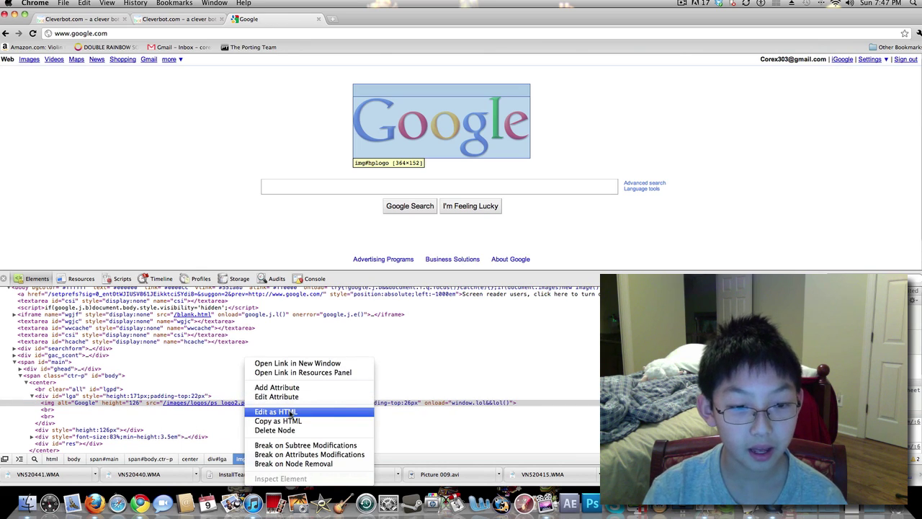
left_click(291, 411)
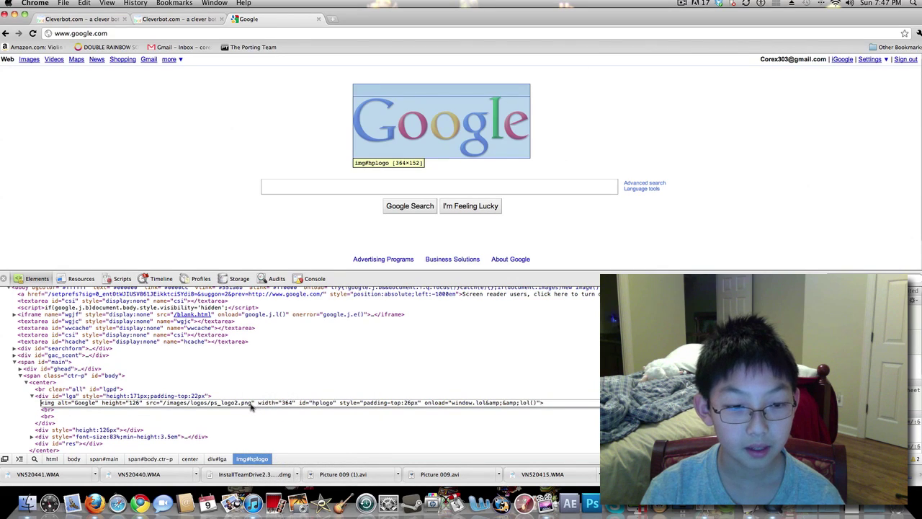
left_click_drag(246, 405, 164, 405)
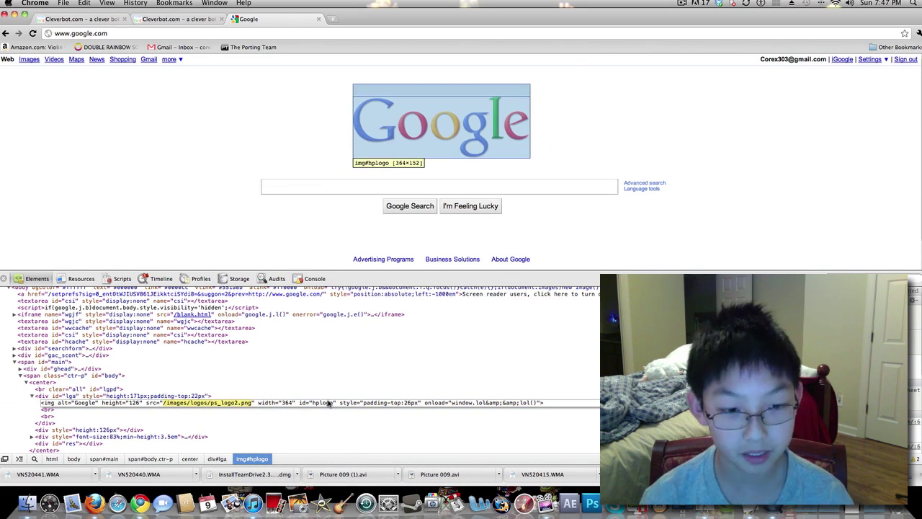
key("BackSpace")
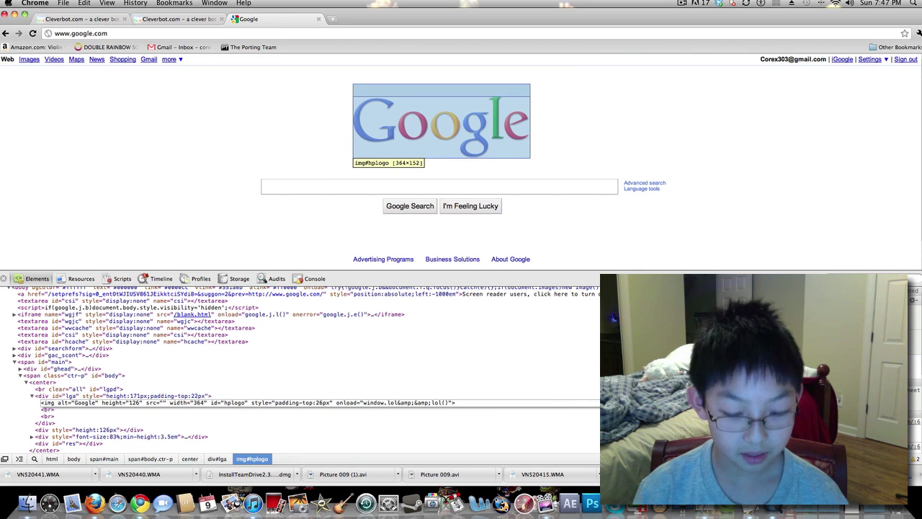
key("Return")
right_click(165, 405)
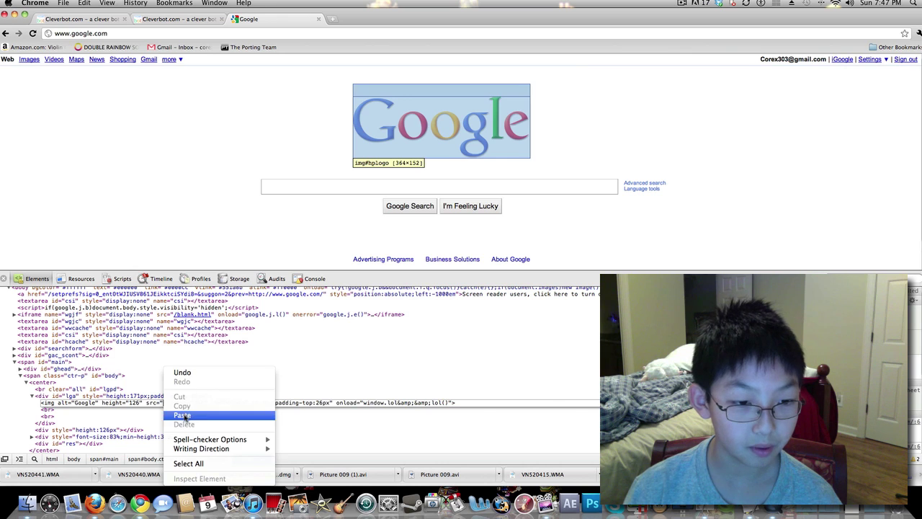
left_click(183, 416)
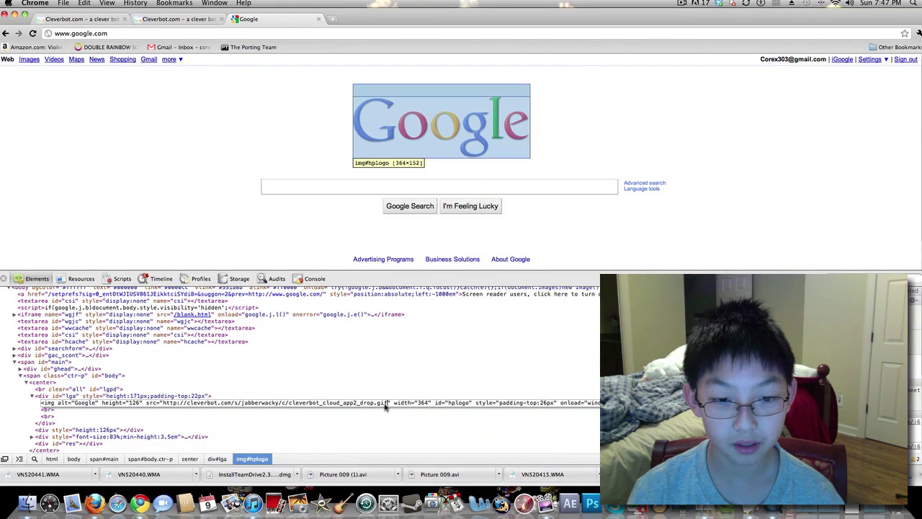
Step: Close the inspector to reveal the Cleverbot logo, briefly load tinypic.com in a new tab, then close it
left_click(6, 280)
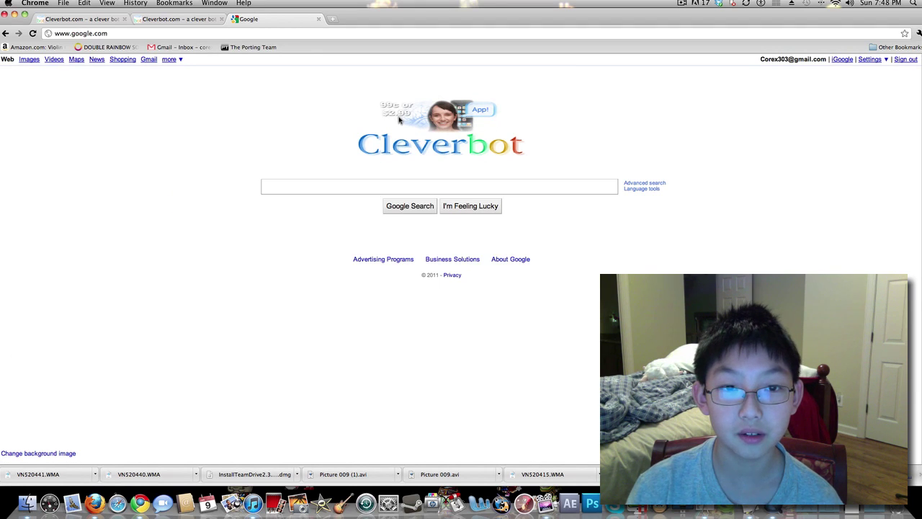
left_click(333, 19)
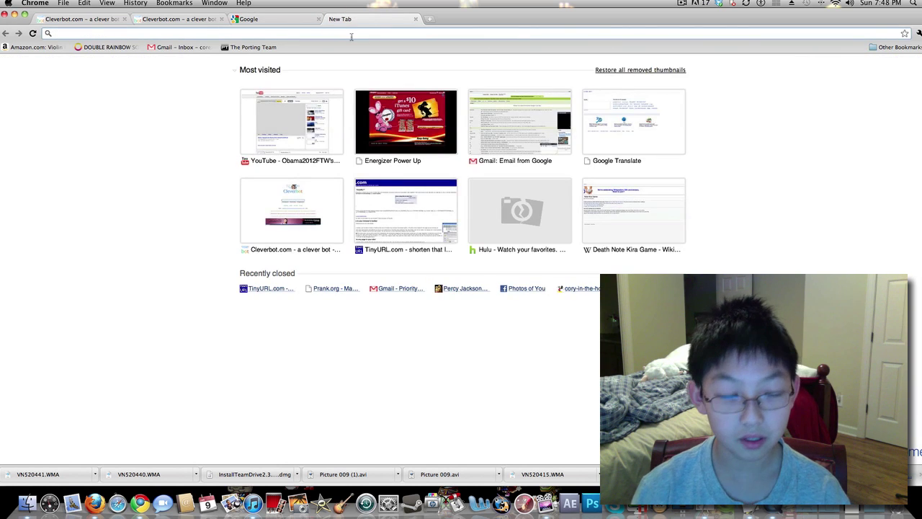
type("tinypic.com")
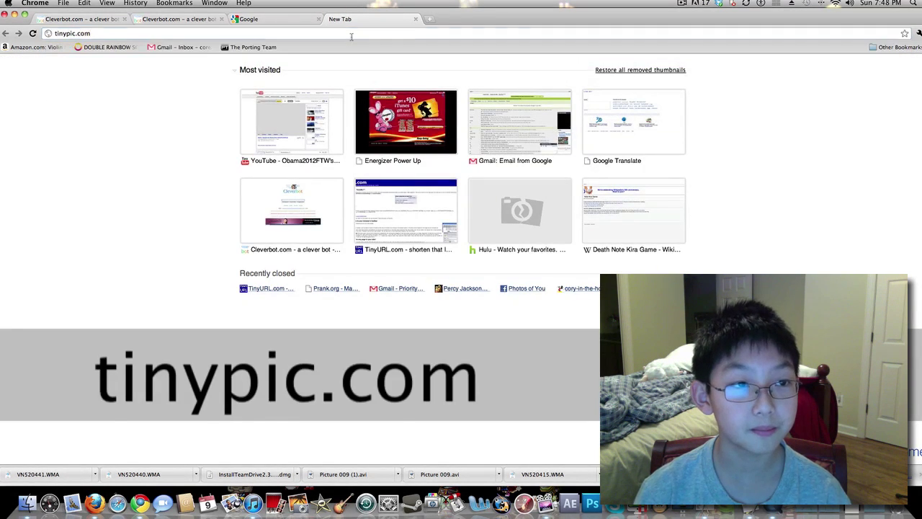
key("Return")
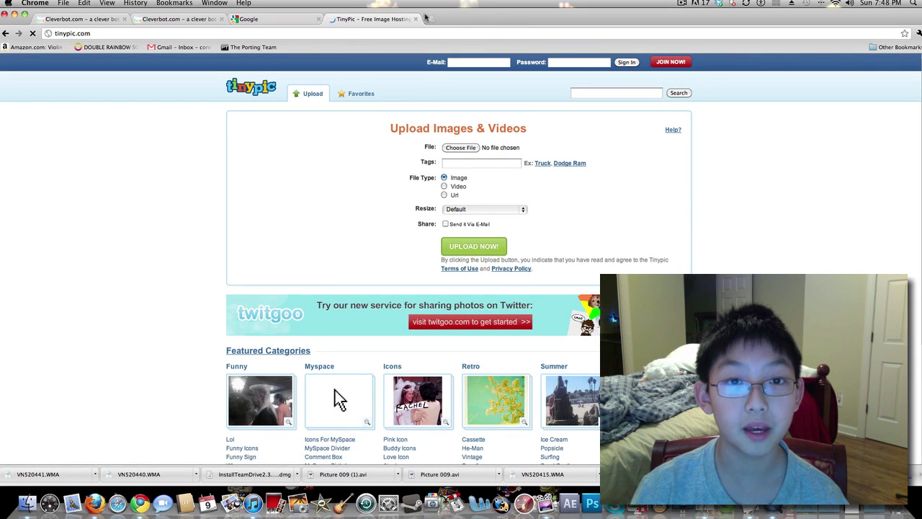
left_click(415, 19)
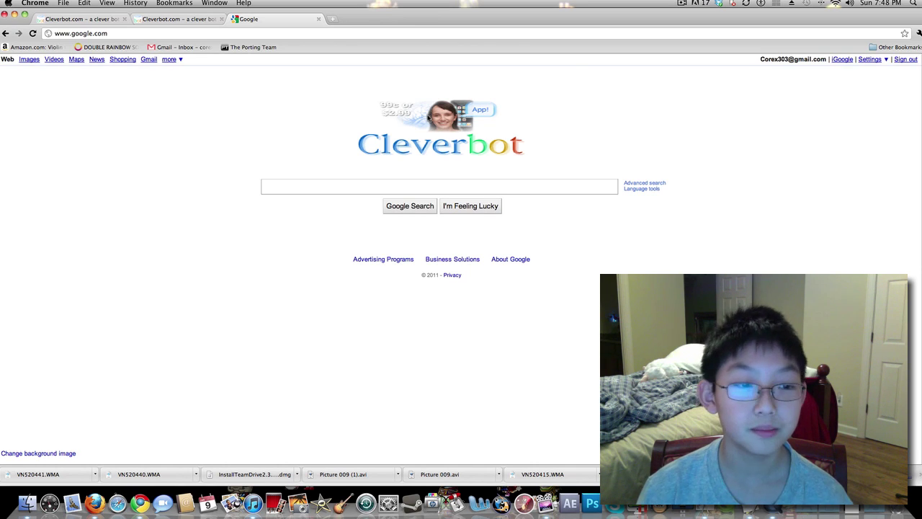
Step: Reload google.com in the Google tab to restore the original logo
left_click(205, 20)
left_click(247, 19)
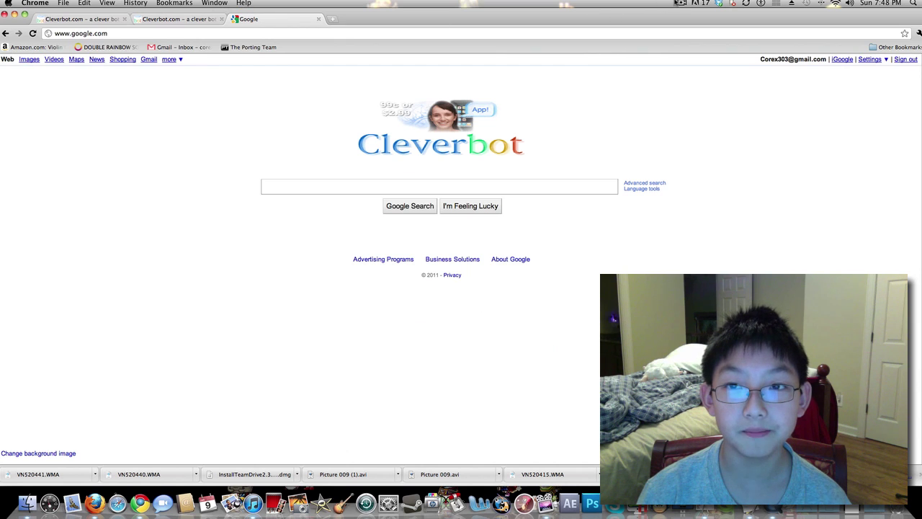
left_click(681, 4)
left_click(709, 23)
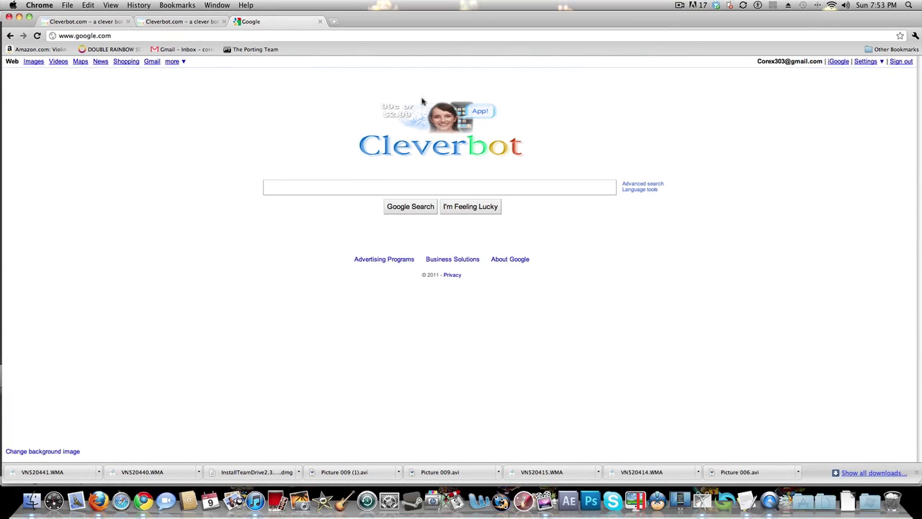
left_click(340, 39)
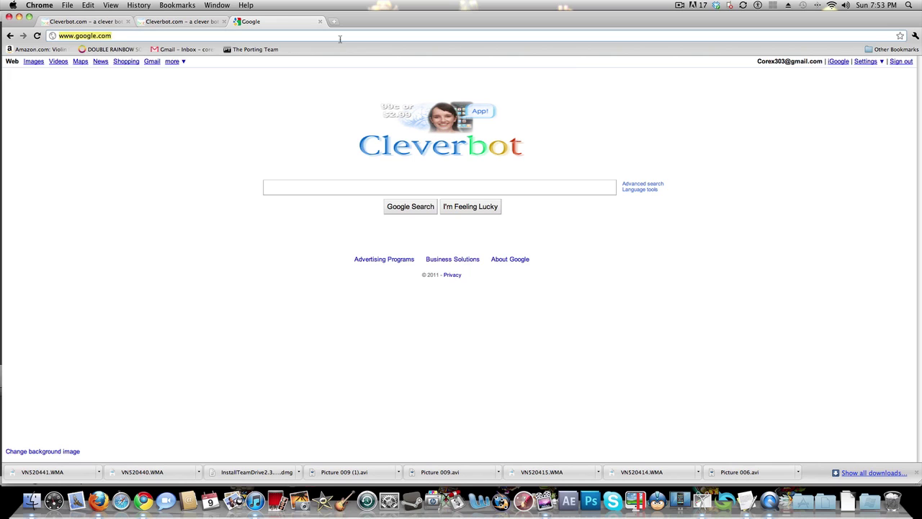
type("google.com")
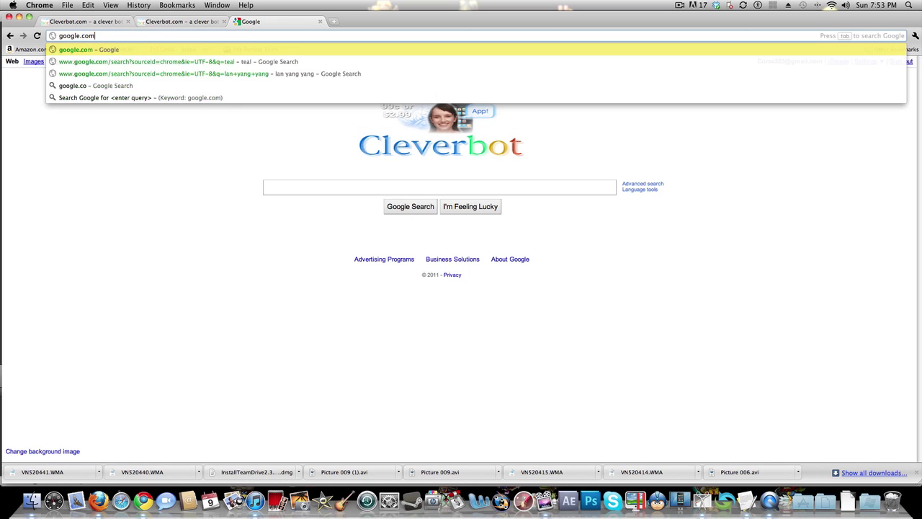
key("Return")
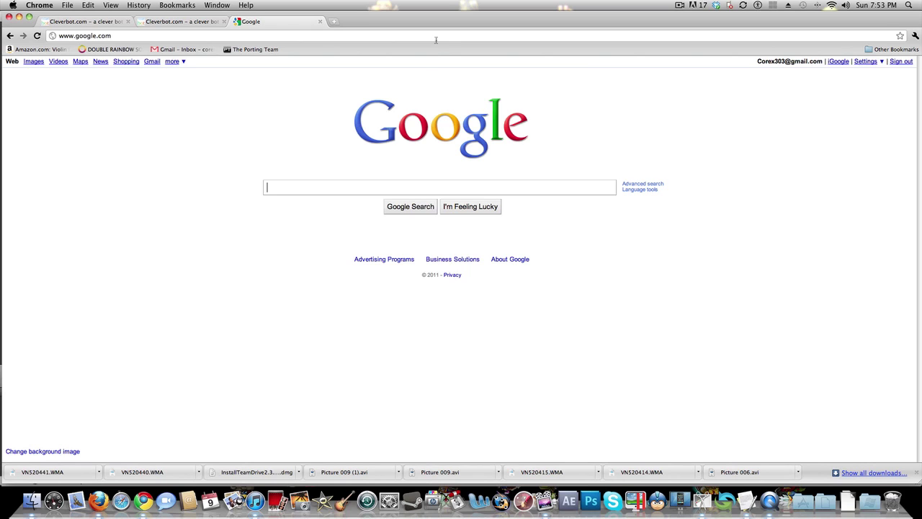
Step: Open and close the inspector on the Google logo, then switch to ScreenFlow via Exposé
left_click(438, 39)
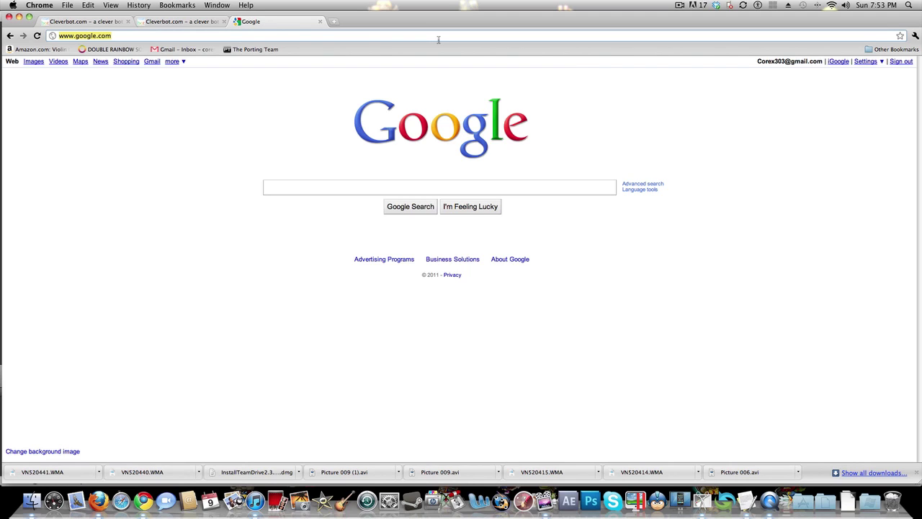
left_click(240, 107)
right_click(436, 135)
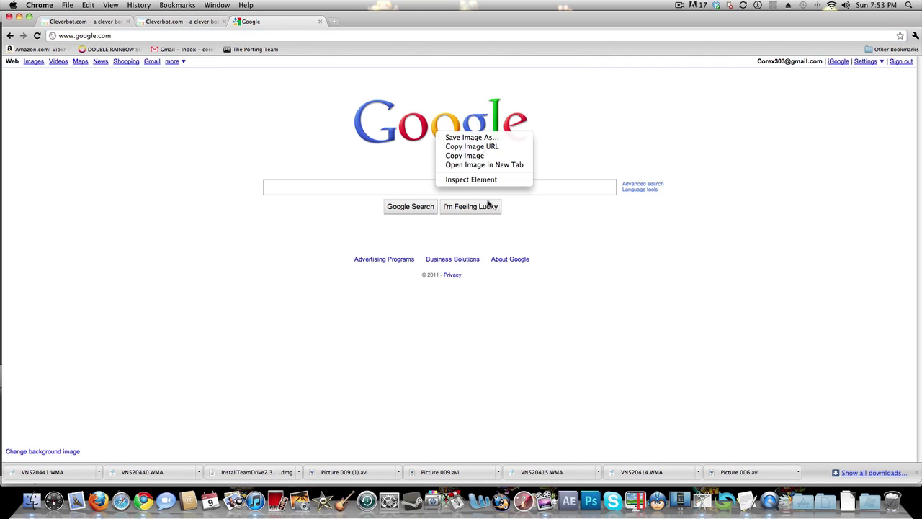
left_click(484, 182)
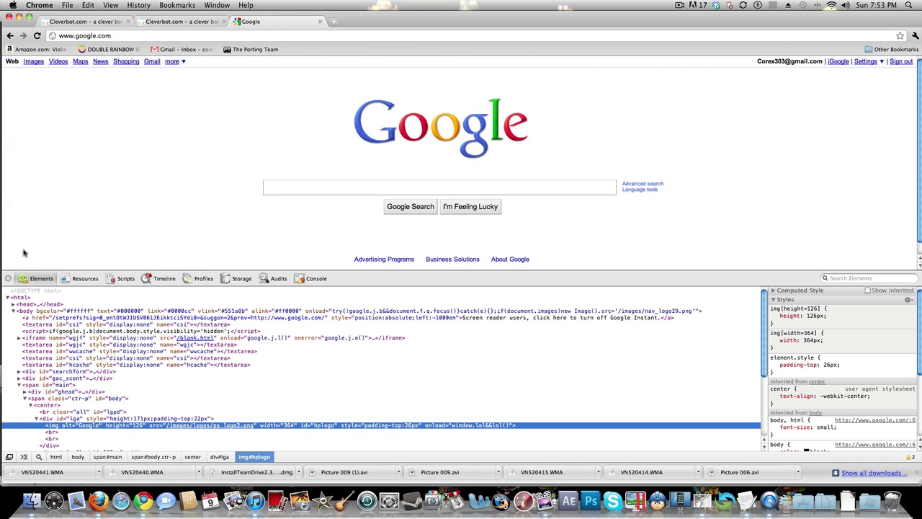
left_click(8, 278)
key("F9")
left_click(448, 186)
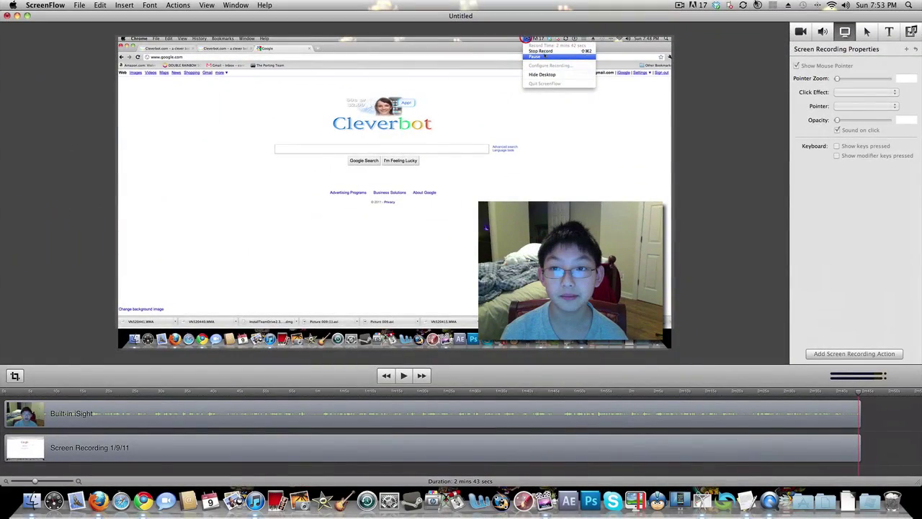